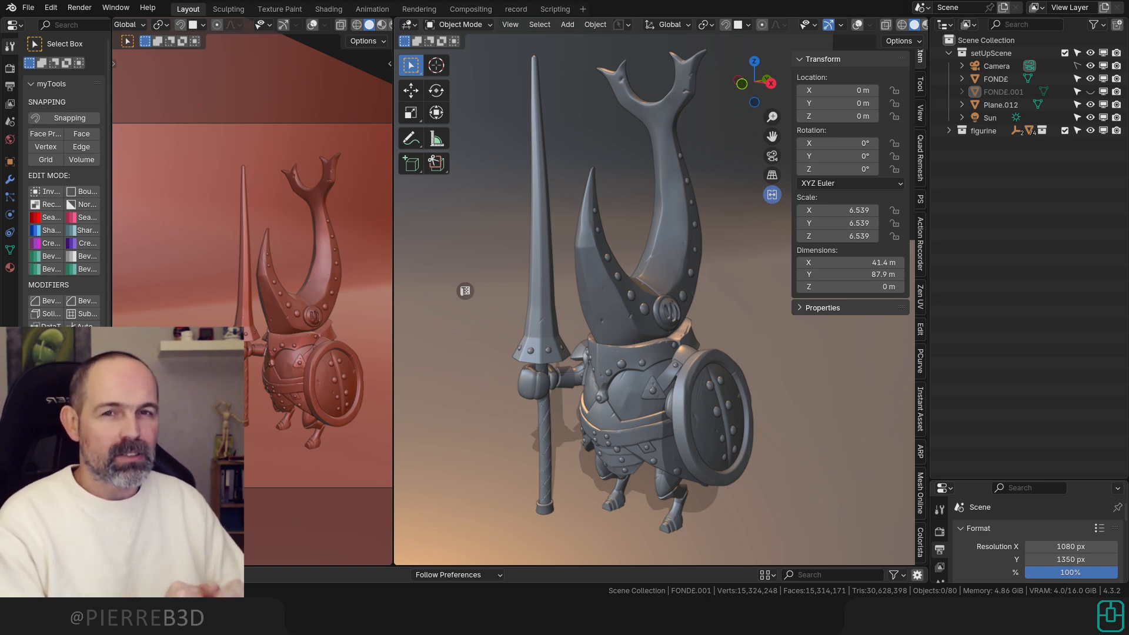
Widen the 3D viewport and rotate the sun light by -11.5° around the global Z axis.
left_click_drag(930, 379, 973, 378)
scroll(722, 388, "down", 1)
middle_click_drag(722, 388, 676, 377)
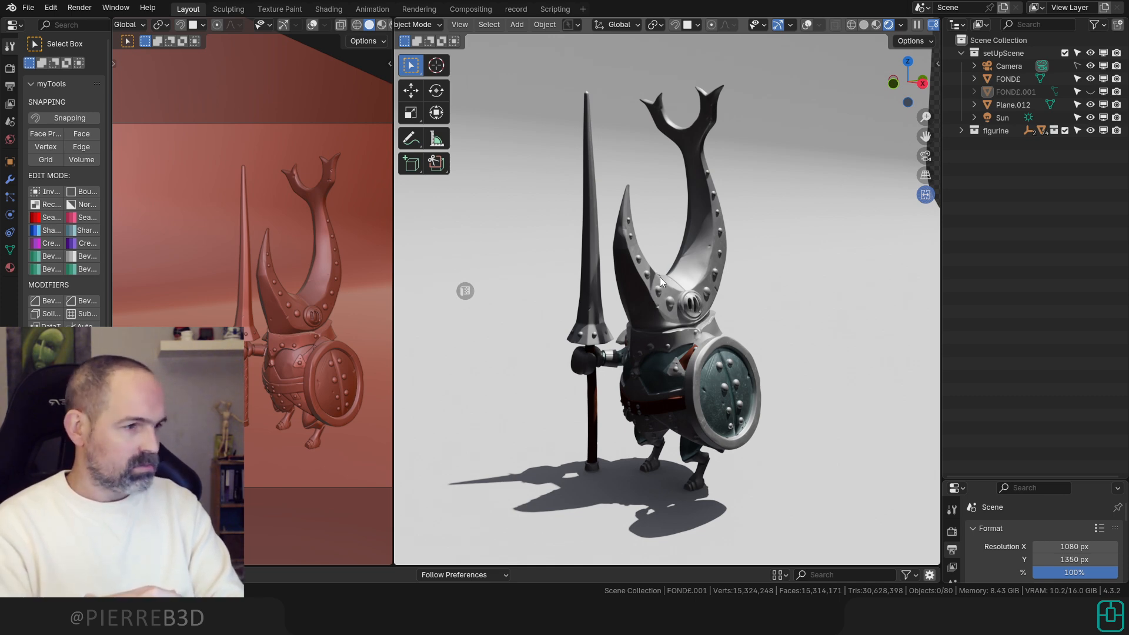
scroll(654, 291, "up", 4)
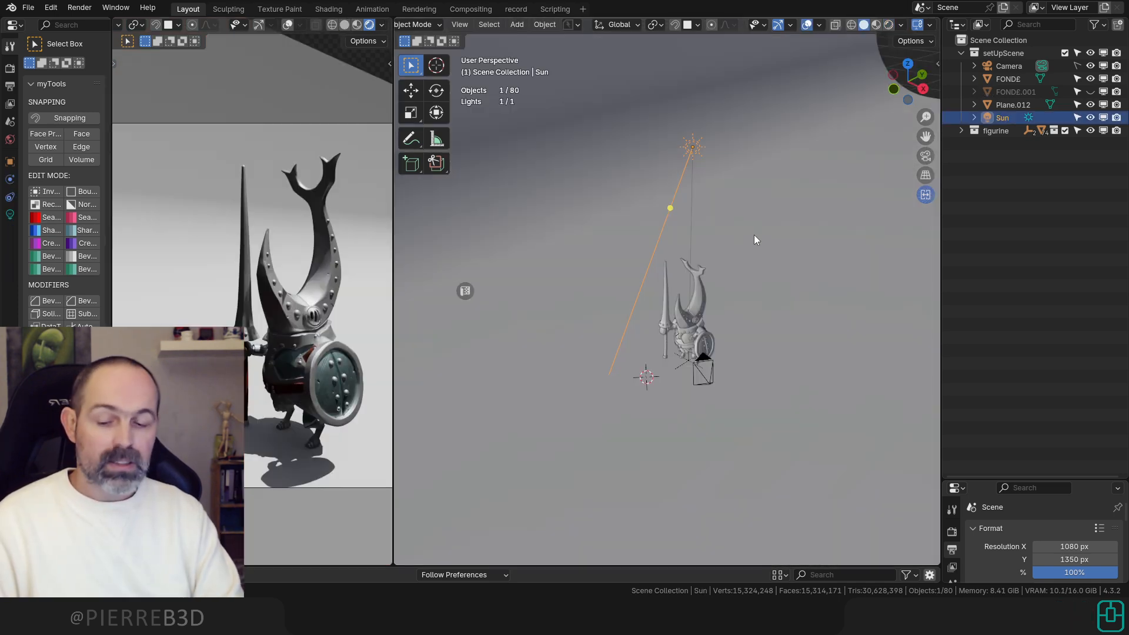
key("r")
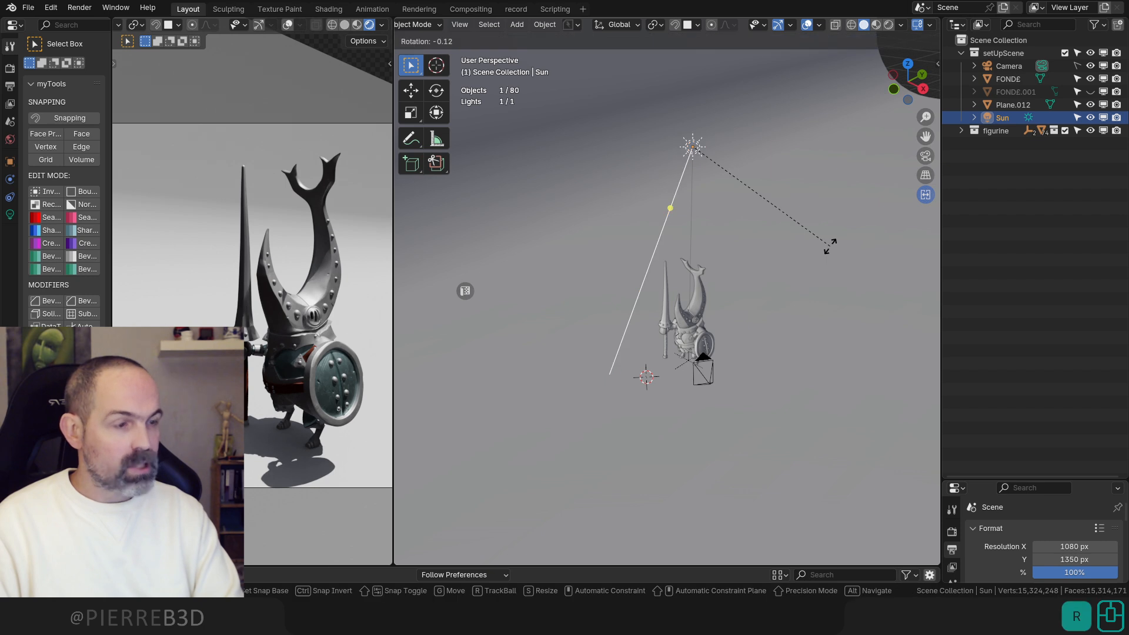
key("z")
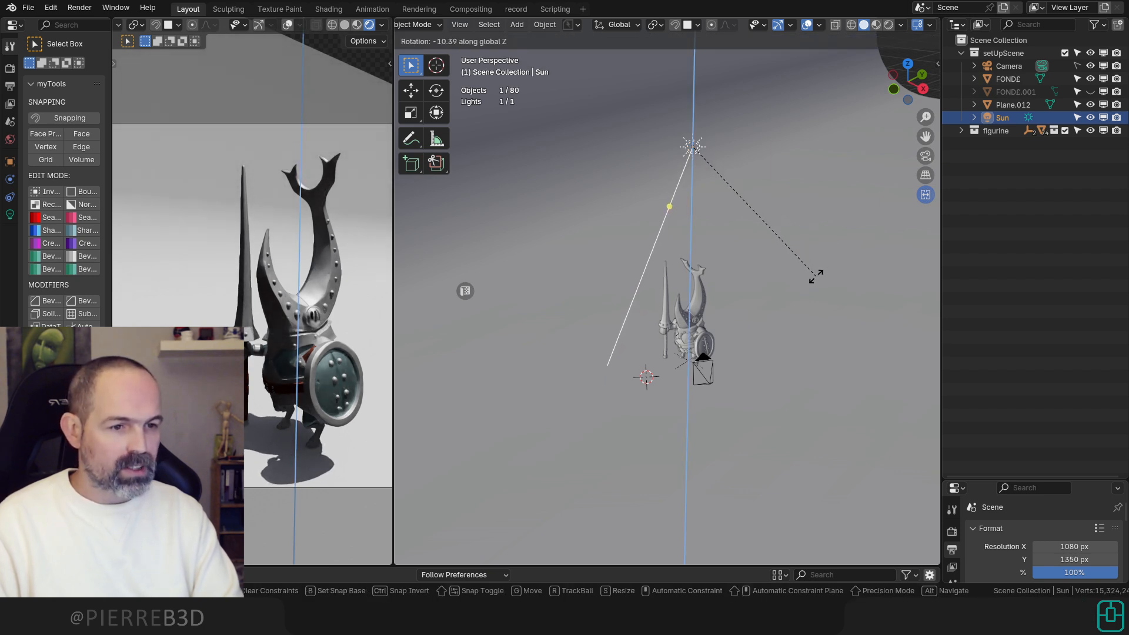
left_click(814, 278)
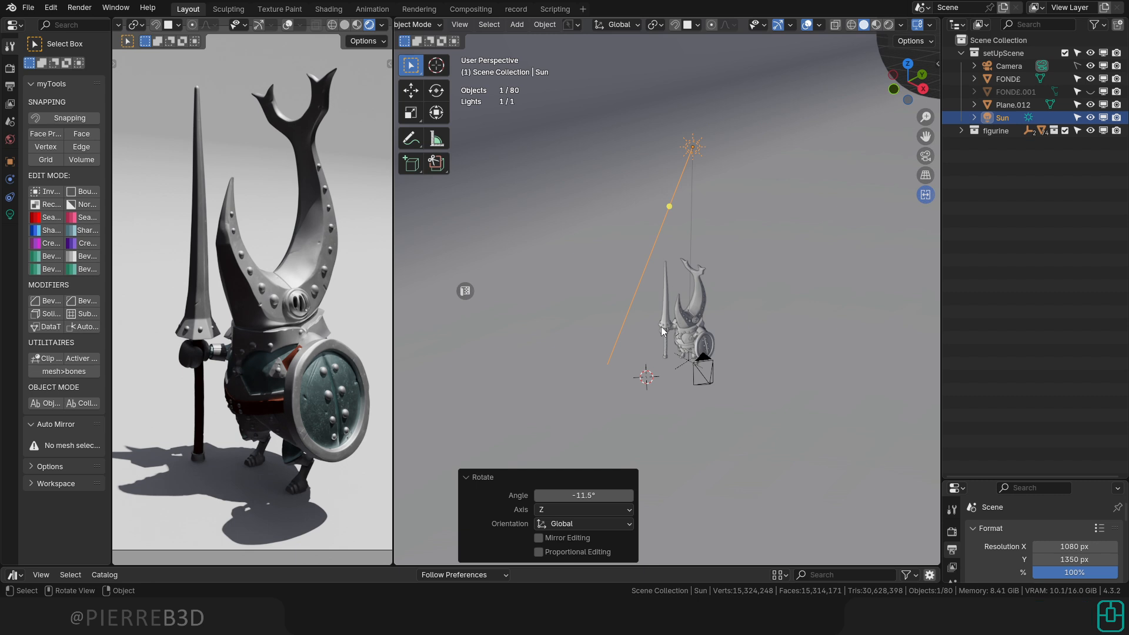
Turn glossy ray visibility on for the FONDE backdrop to compare the figurine's reflections, and turn it off again.
scroll(746, 351, "down", 3)
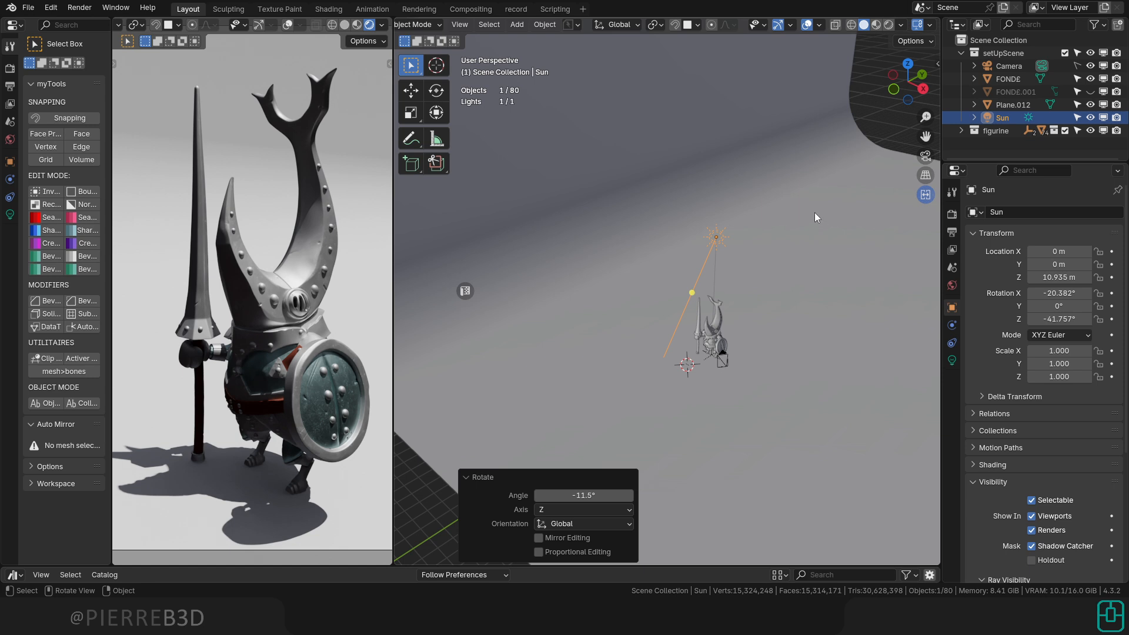
left_click(814, 213)
scroll(1030, 469, "down", 8)
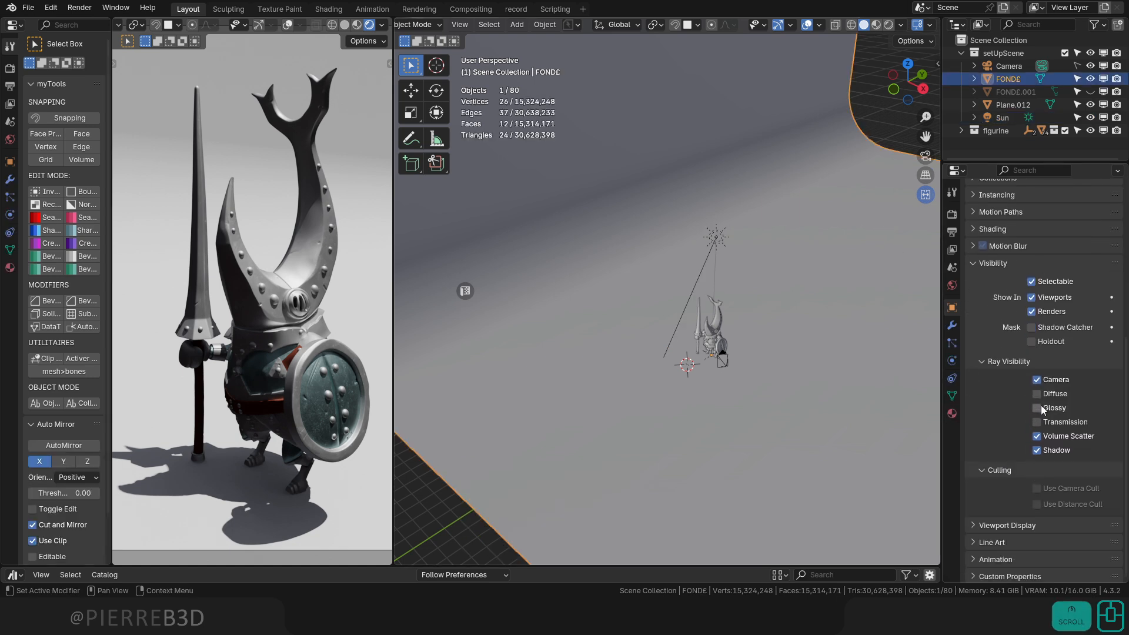
left_click(1036, 408)
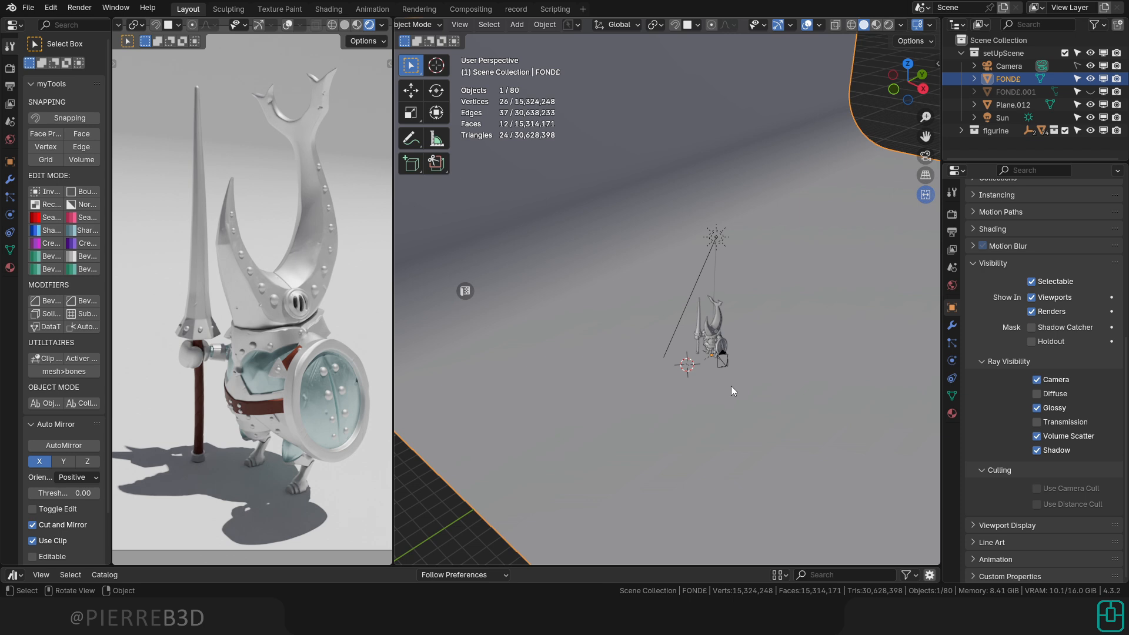
left_click(1037, 408)
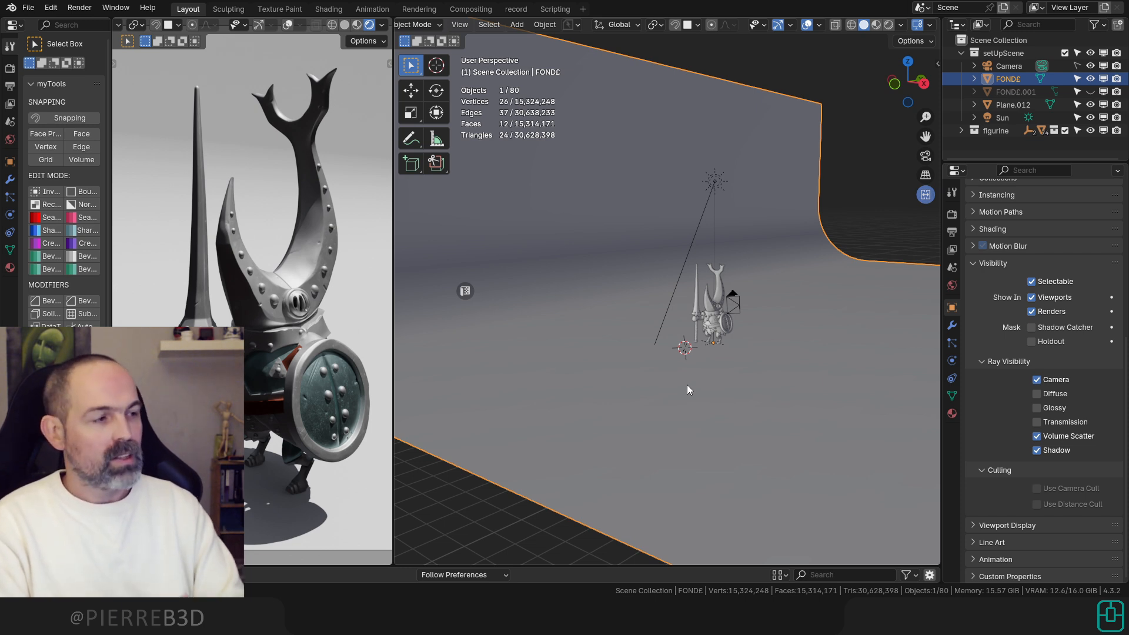
Turn off shadow ray visibility for the FONDE backdrop.
left_click(1015, 104)
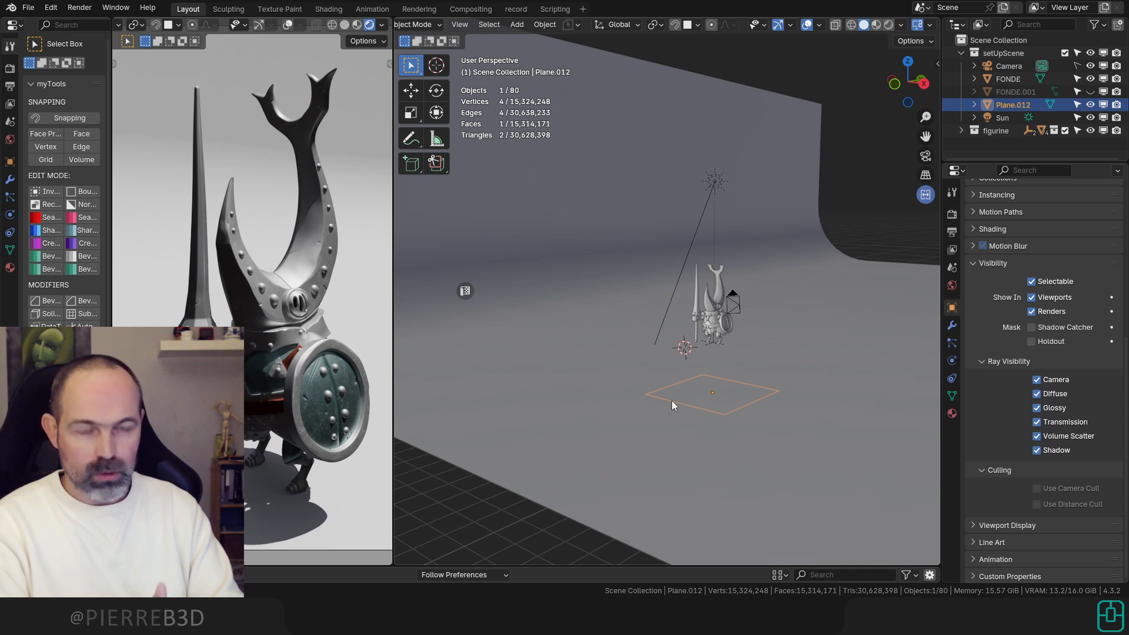
left_click(772, 185)
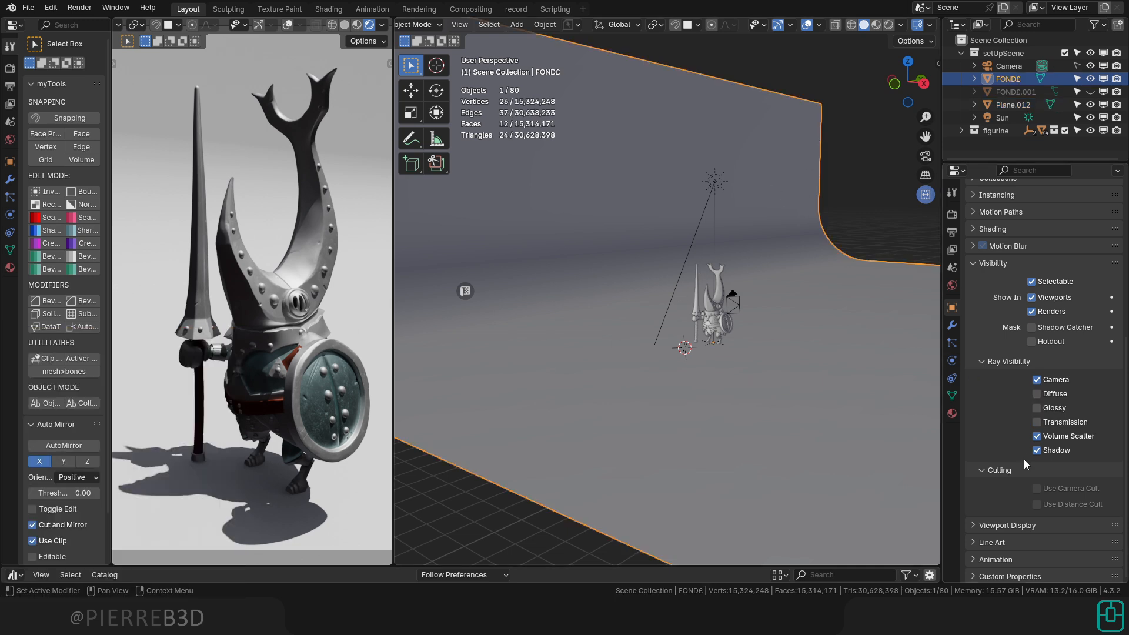
left_click(1037, 451)
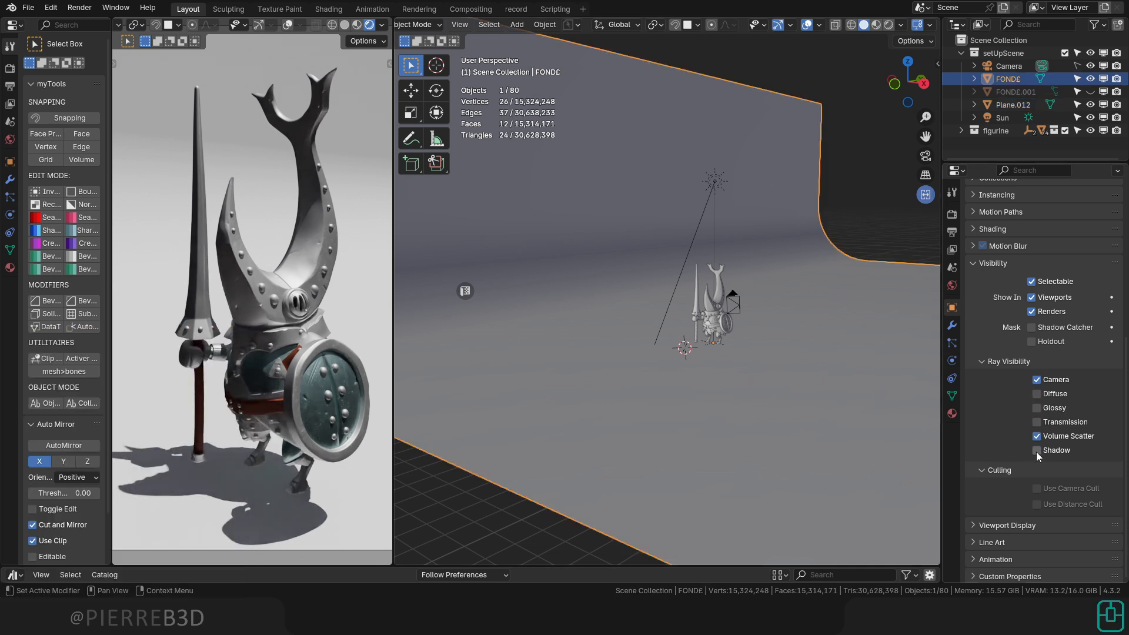
Try raising Plane.012 about 3.25 m along the global Z axis, and undo the move.
left_click(1005, 106)
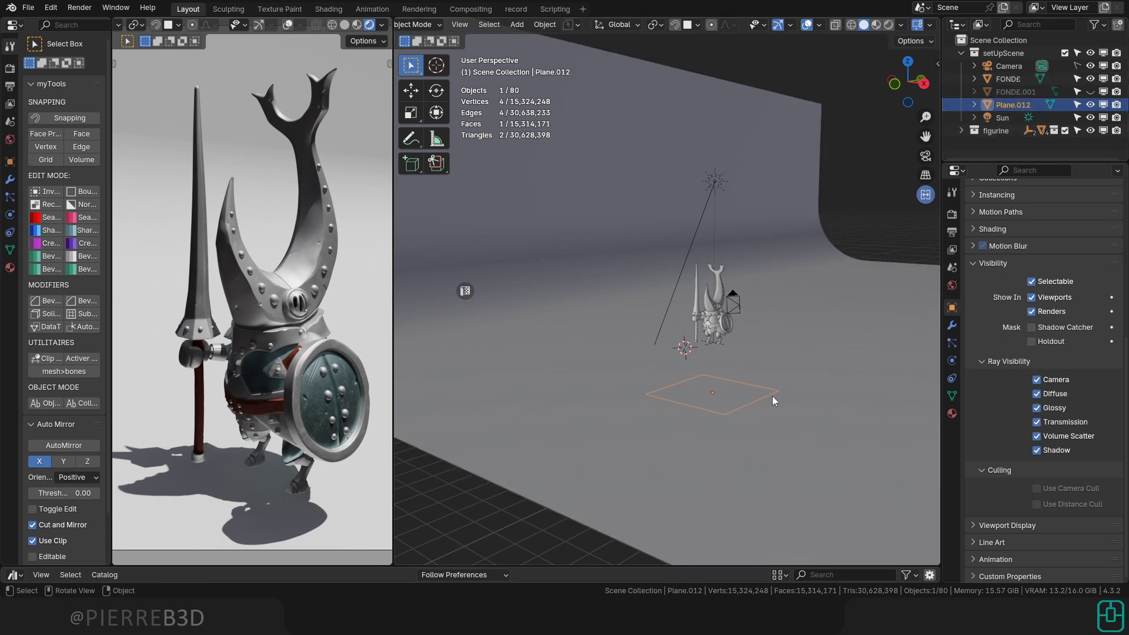
key("g")
key("z")
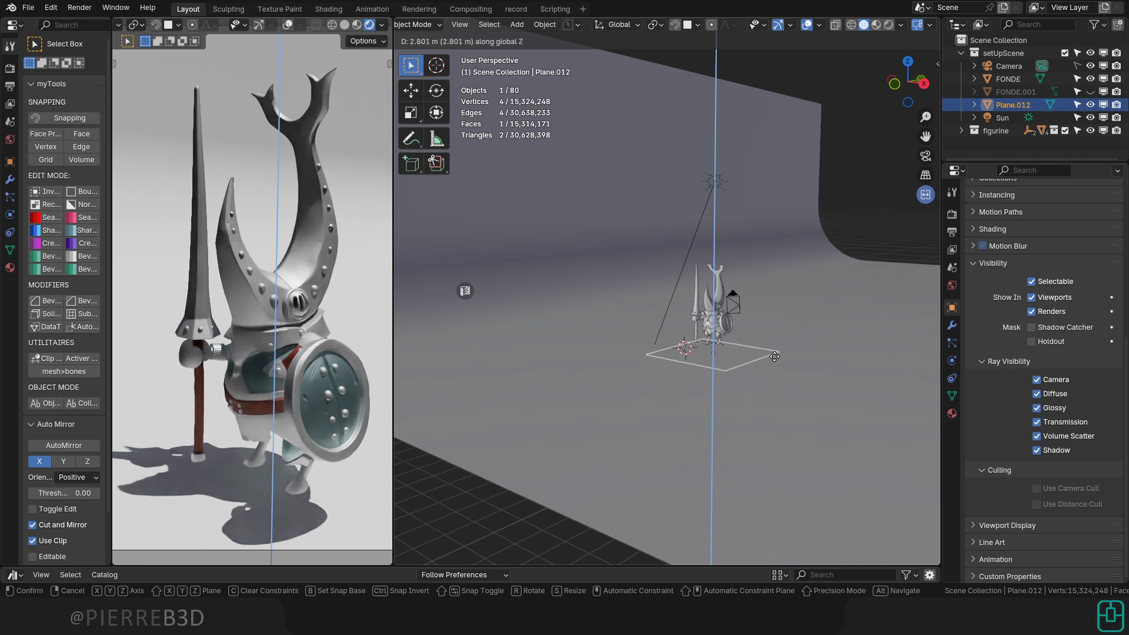
left_click(776, 348)
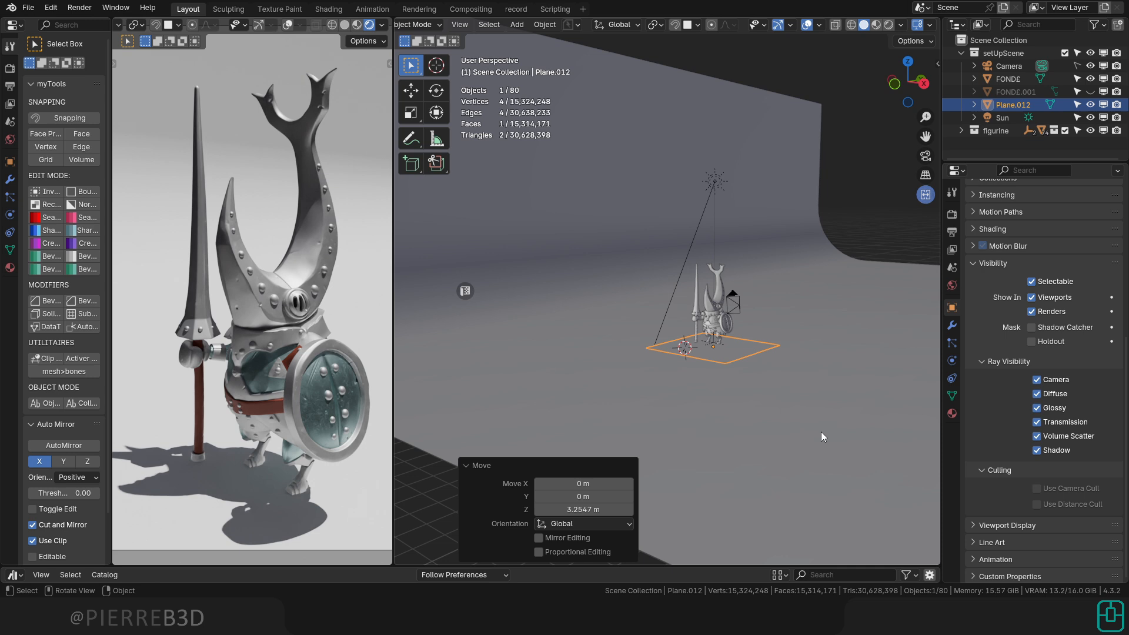
key("ctrl+z")
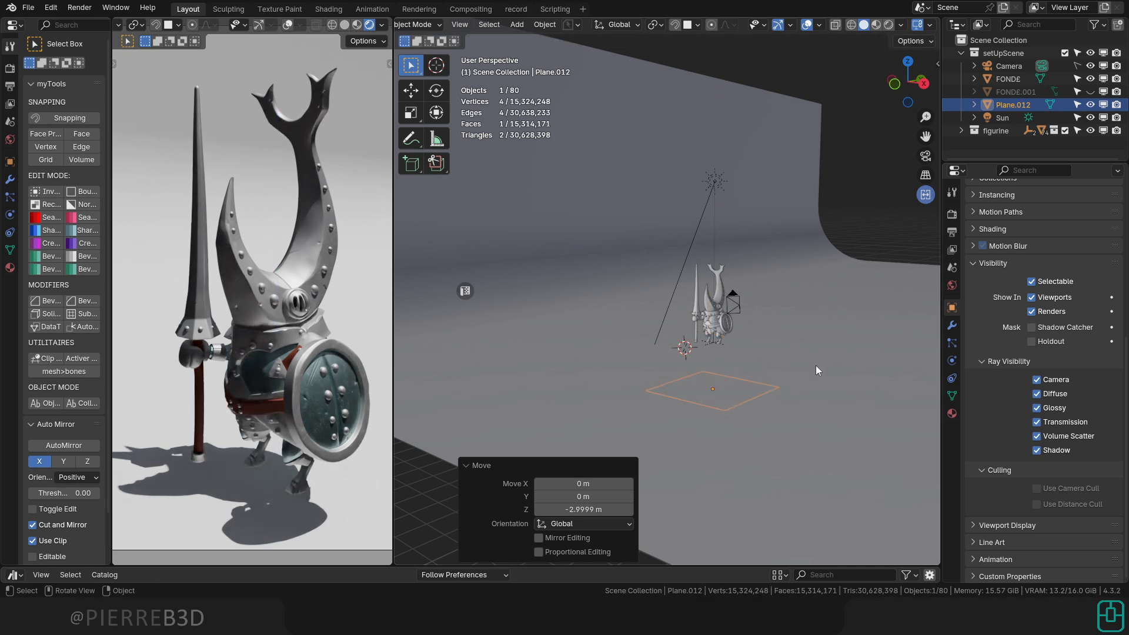
From the side, tilt Plane.012 by about 17.2°, shift it about -2.44 m along Y, and tilt it another 6.19°.
left_click_drag(813, 372, 741, 356, "alt")
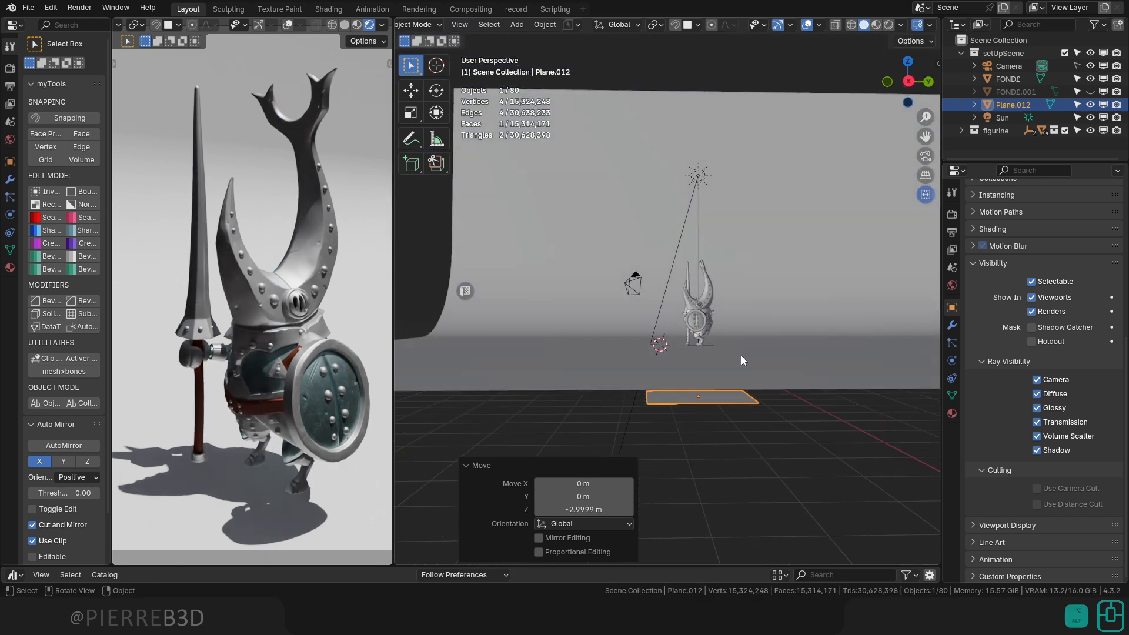
key("r")
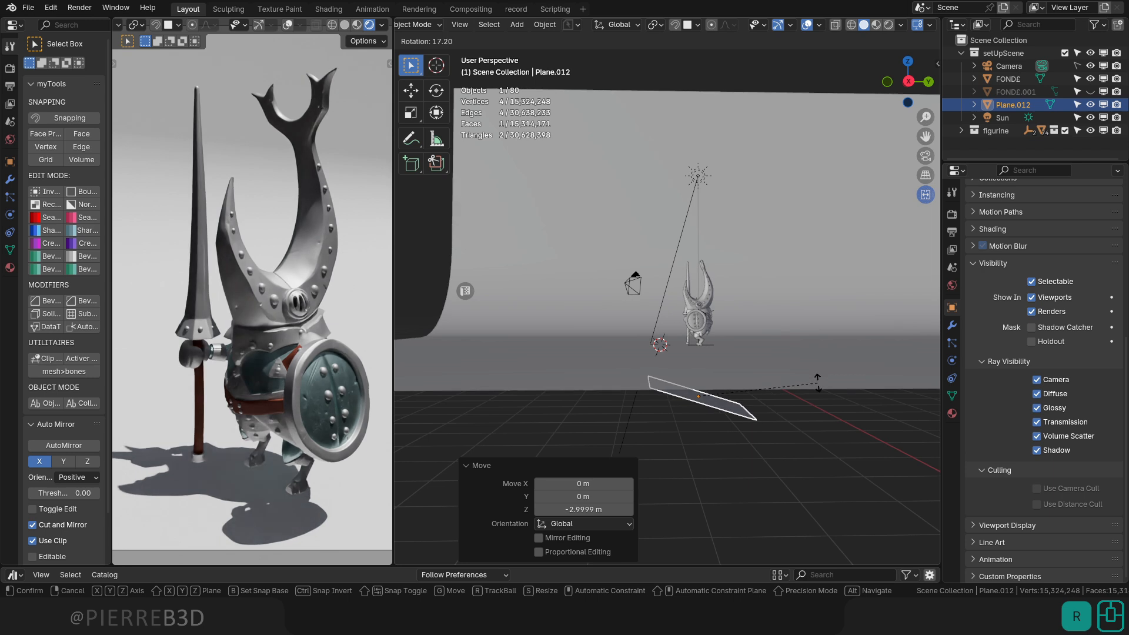
left_click(818, 383)
key("g")
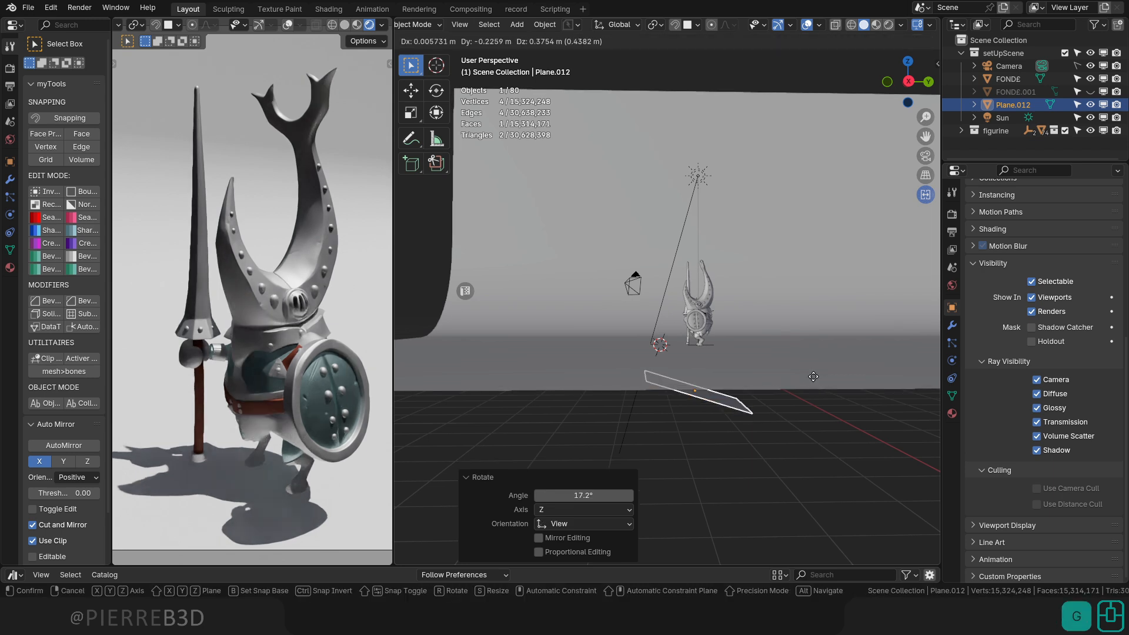
left_click(781, 382)
key("r")
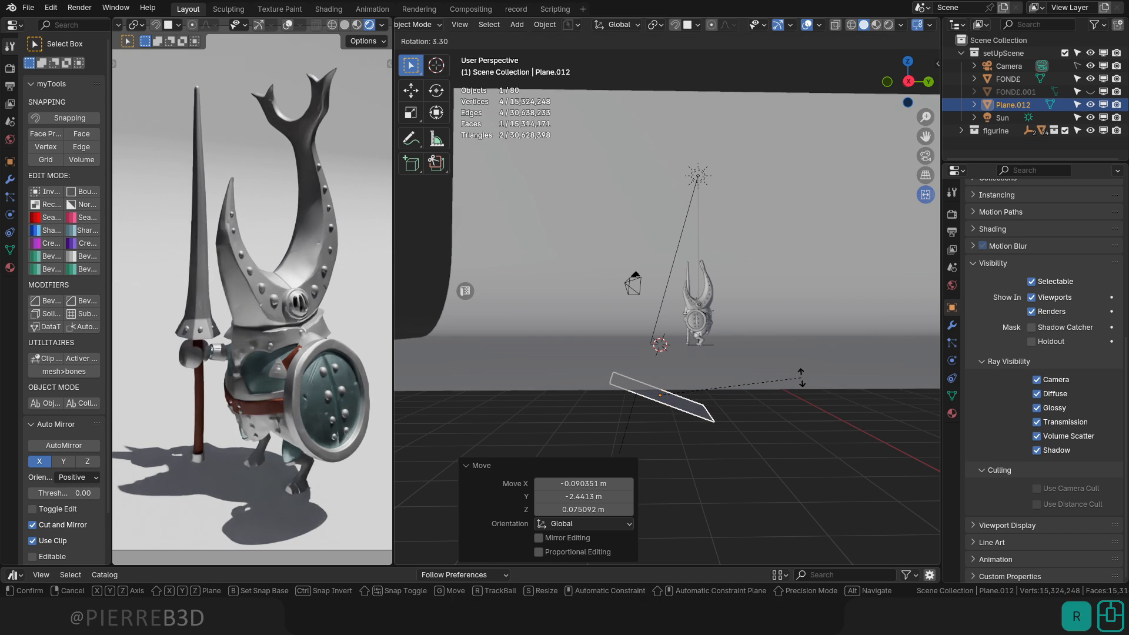
left_click(803, 384)
Exclude the setUpScene collection from the view layer and show the world environment settings.
middle_click_drag(705, 363, 824, 284)
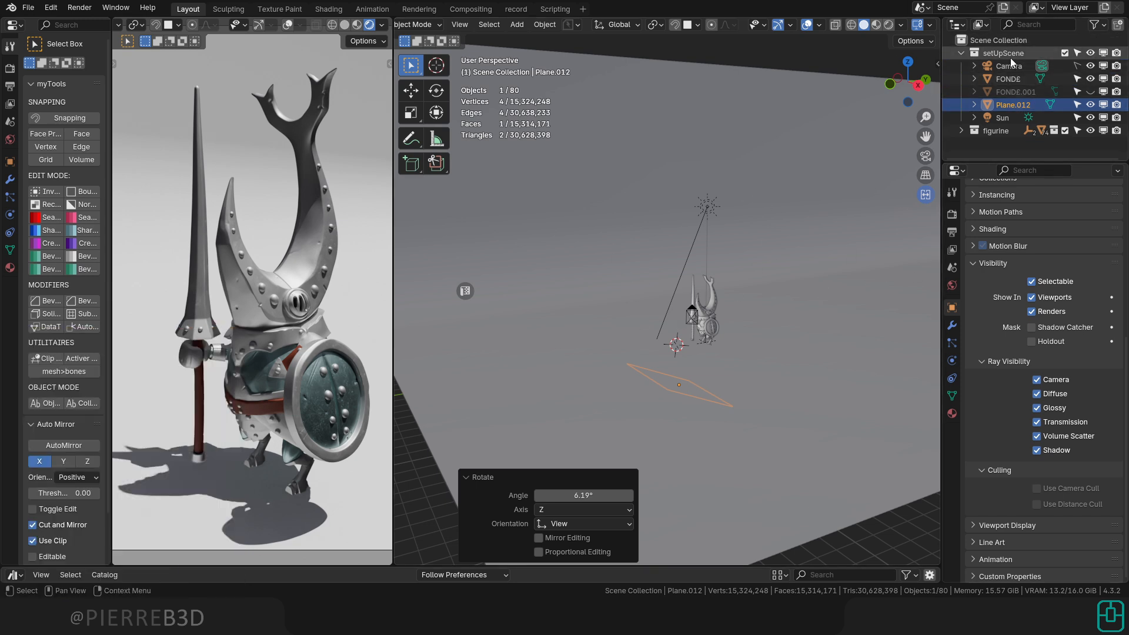
left_click(1065, 53)
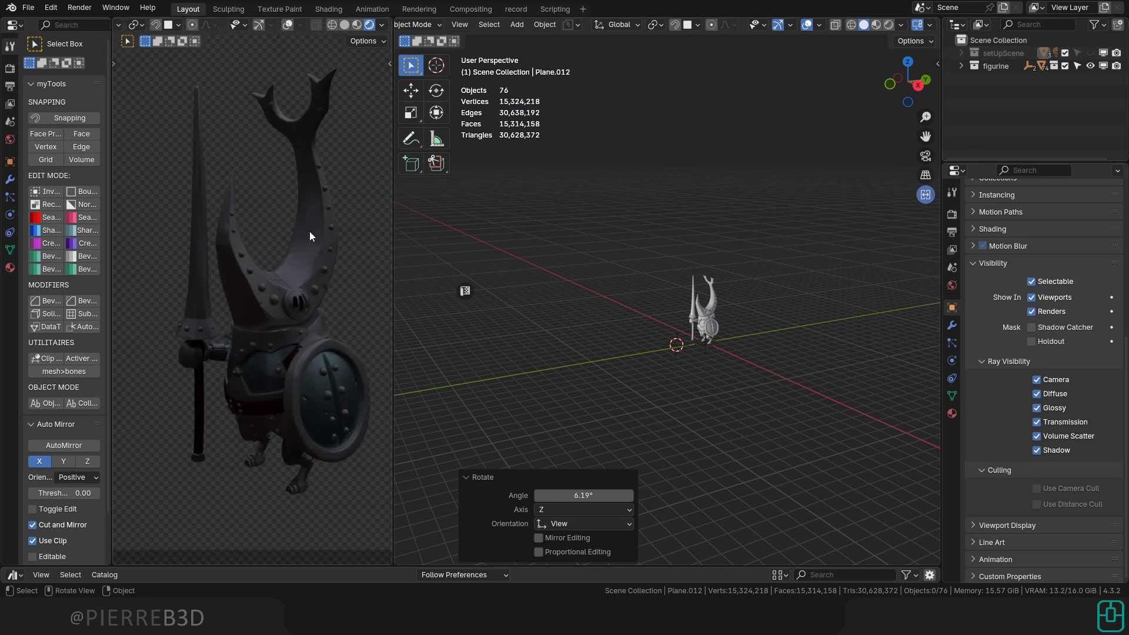
left_click(952, 285)
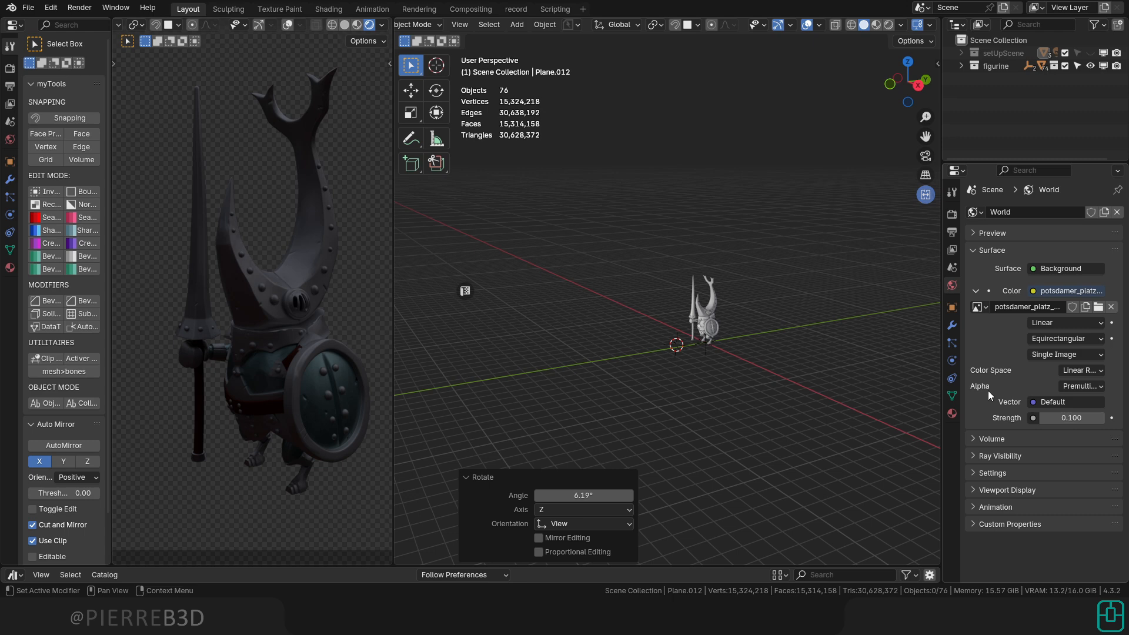
Add a sun light to the scene containing only the figurine.
key("shift+a")
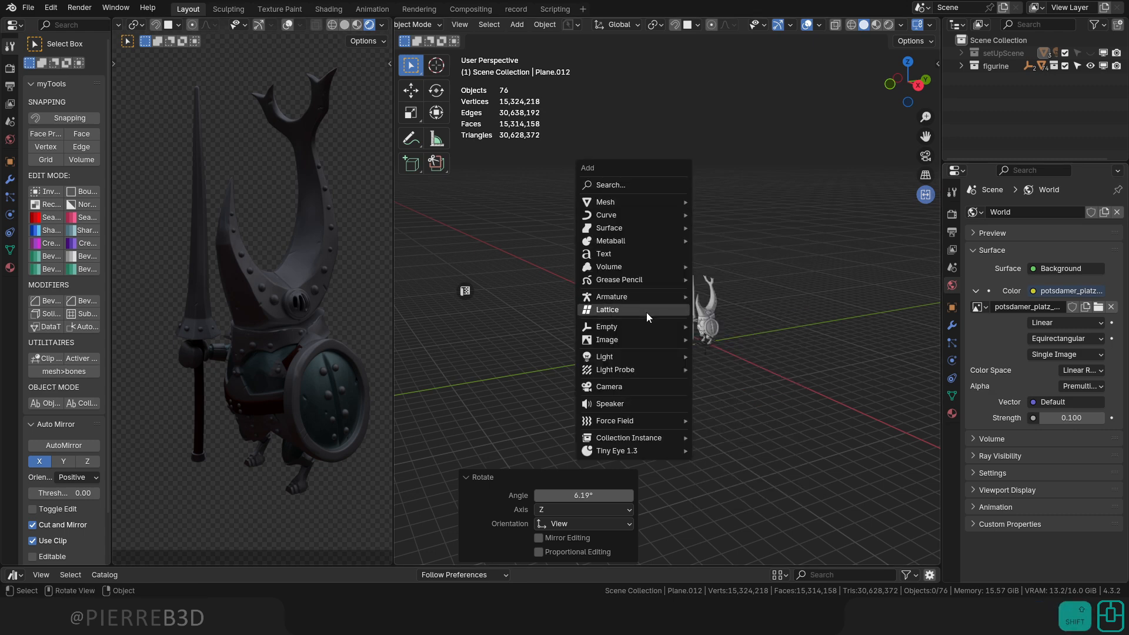
mouse_move(647, 360)
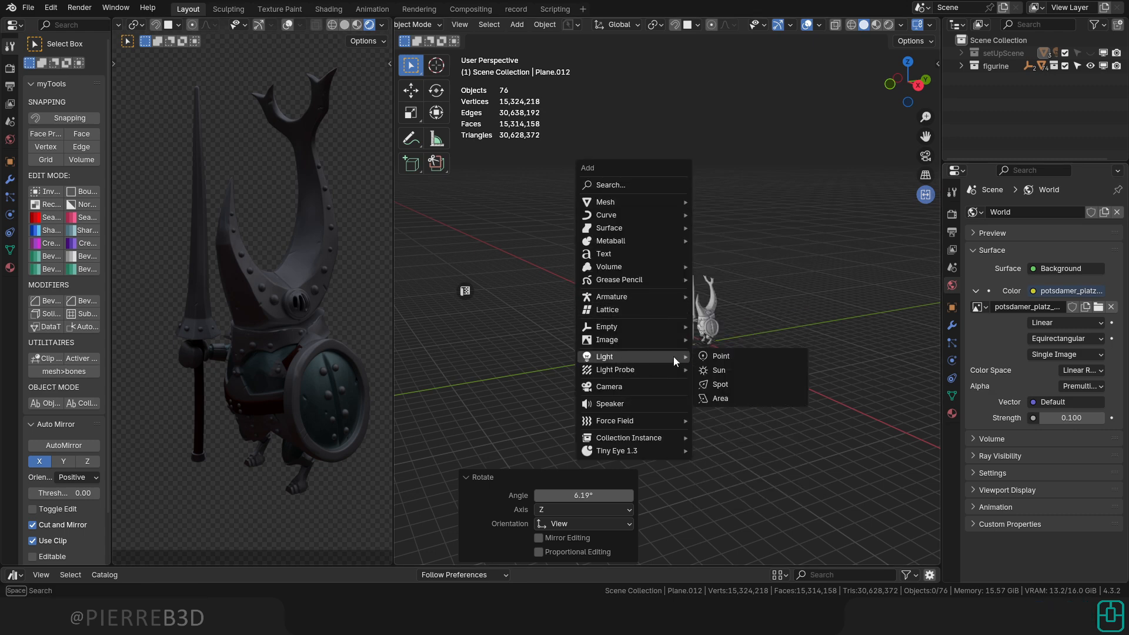
left_click(735, 369)
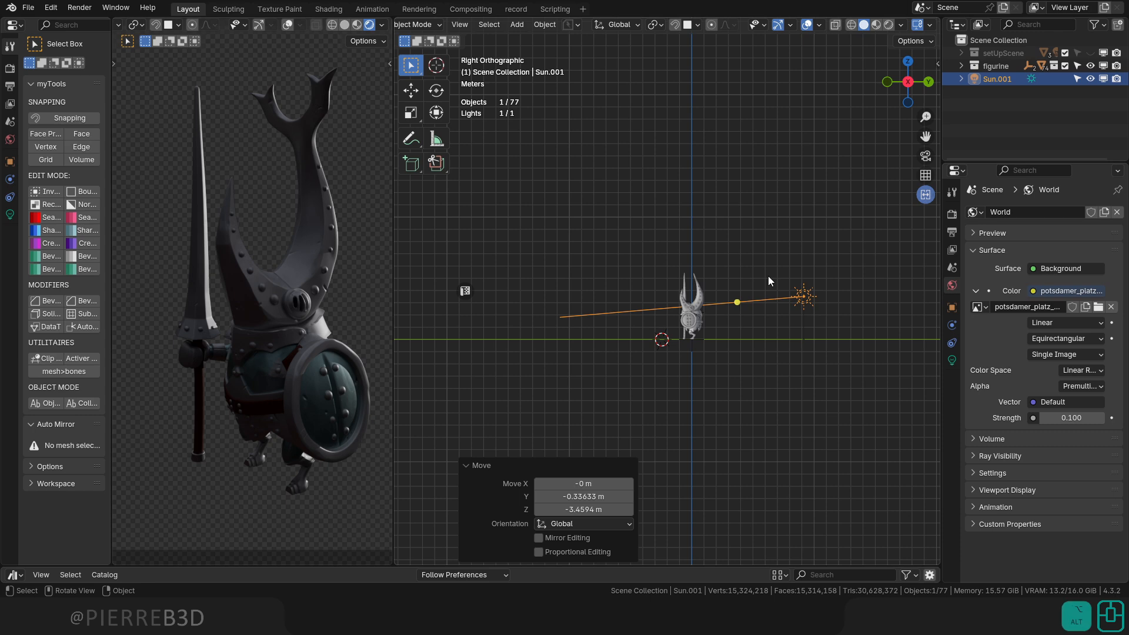
In top view, move the new sun light about -5.24 m in X and -0.62 m in Y, and rotate it toward the figurine.
key("KP_7")
key("t")
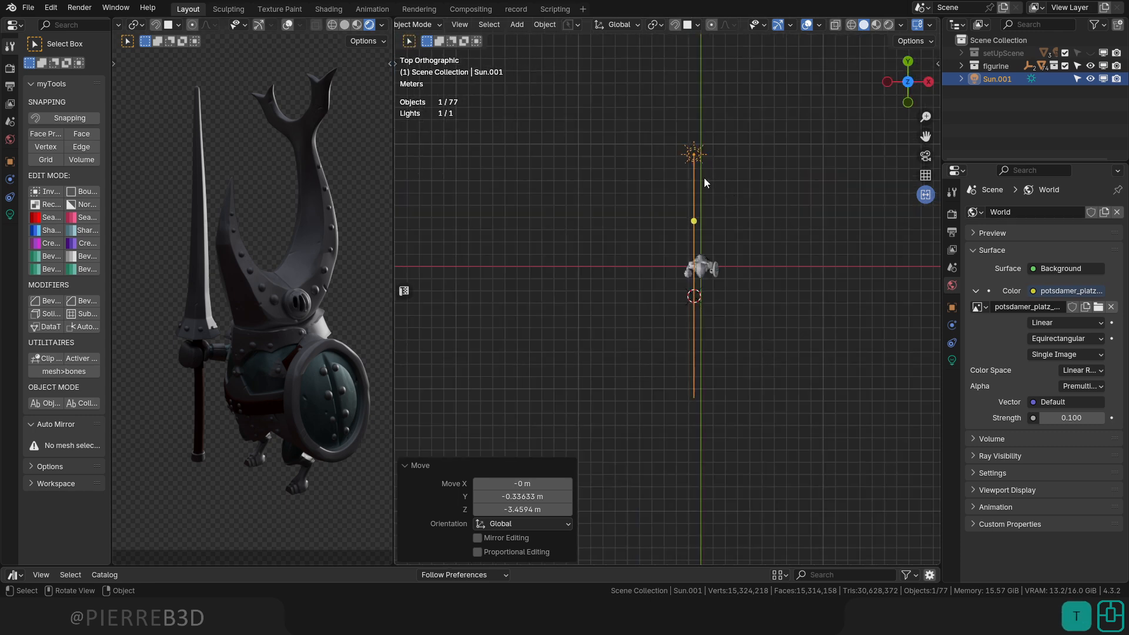
key("t")
key("g")
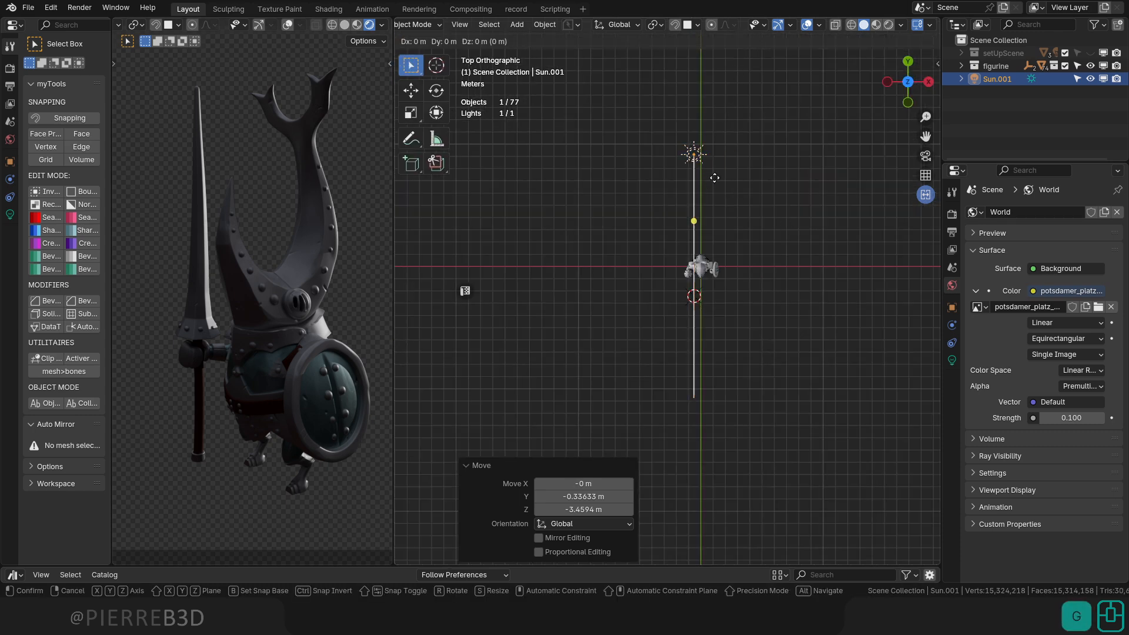
key("r")
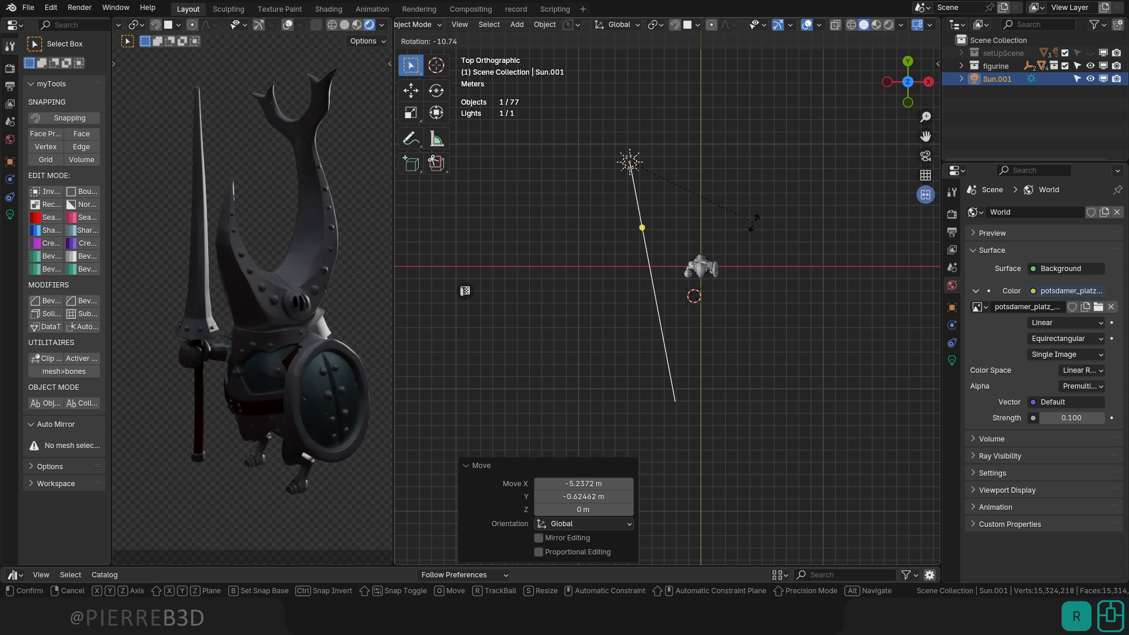
left_click(743, 225)
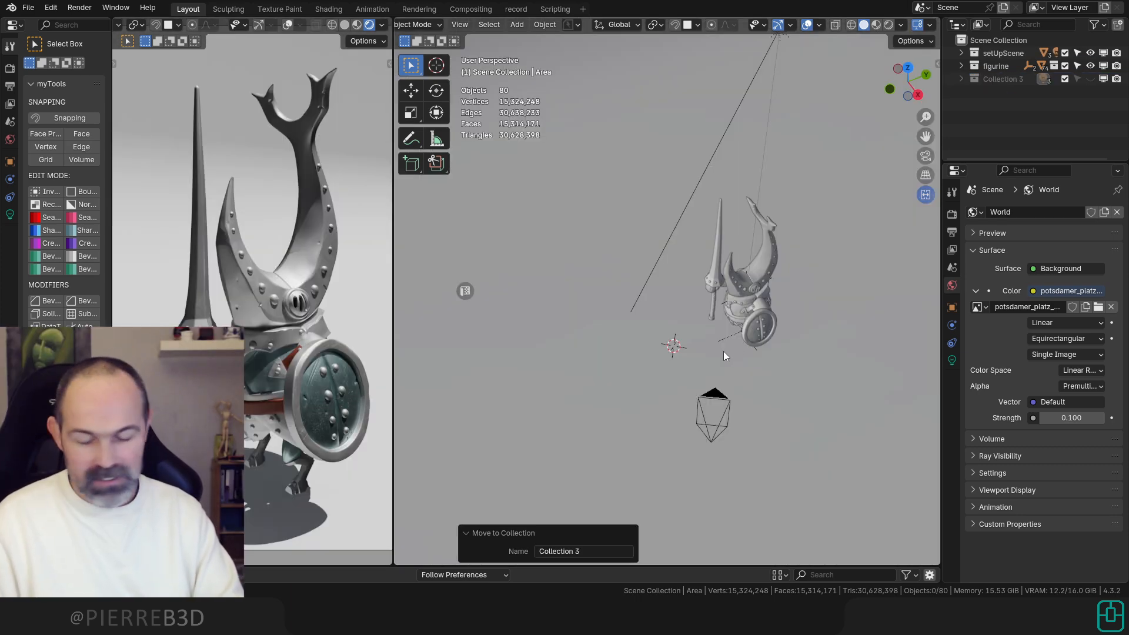
In the right orthographic view, rotate the area light in front of the figurine to aim it down at the floor.
left_click_drag(729, 353, 737, 327, "alt")
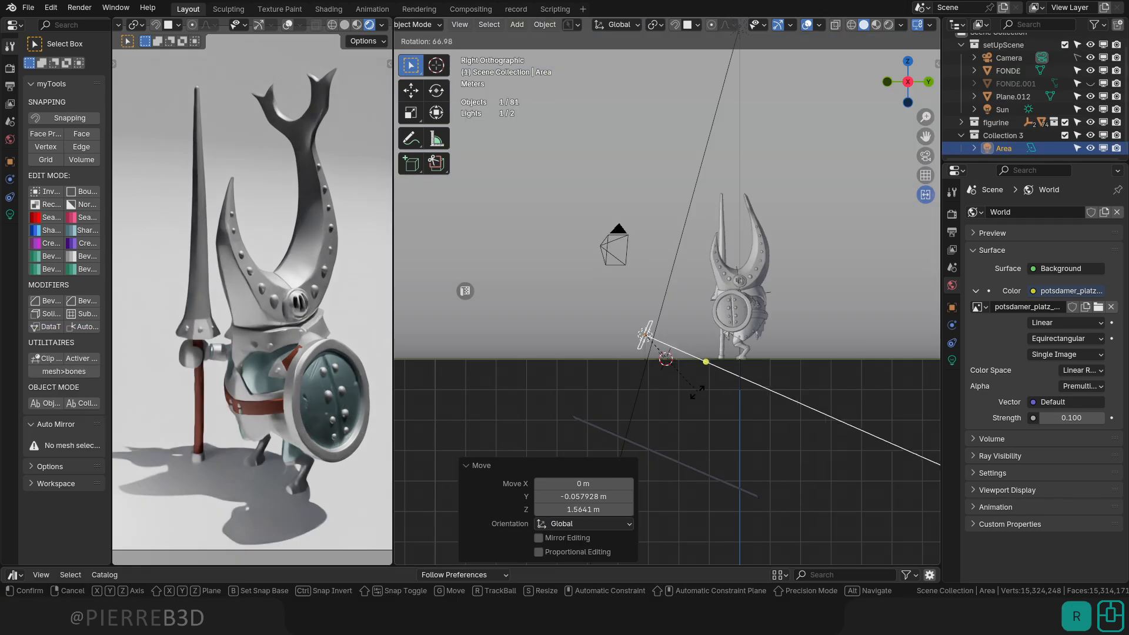
left_click(695, 401)
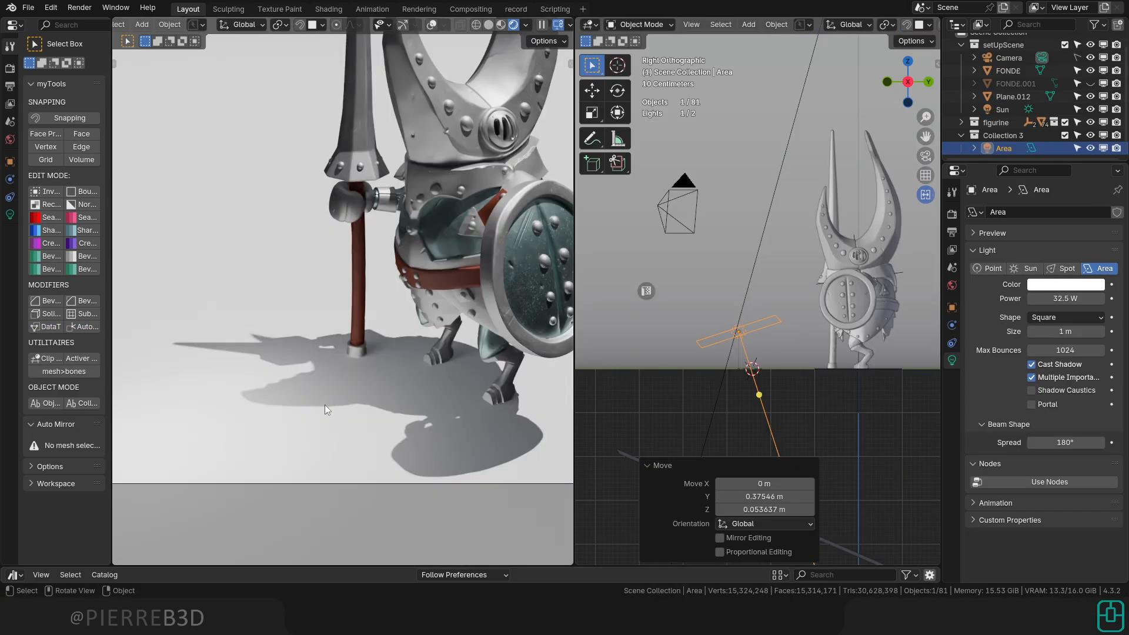